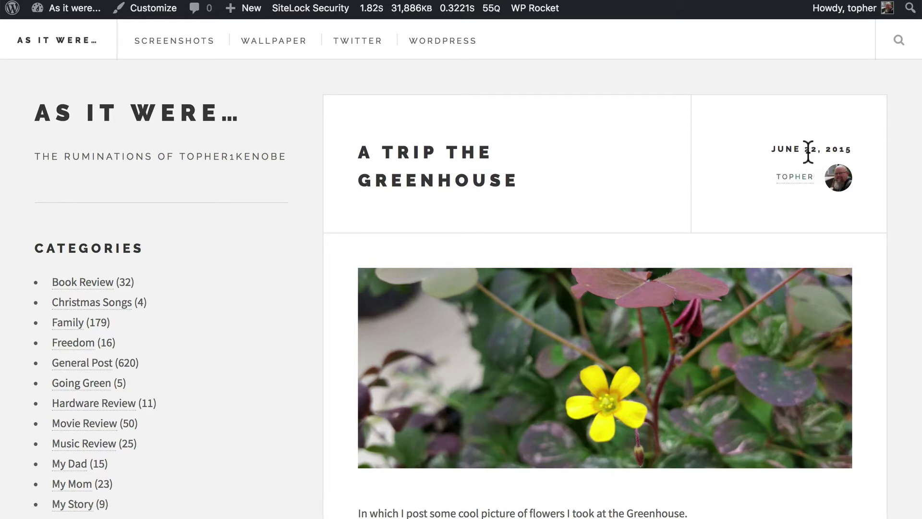
scroll(809, 151, "down", 2)
scroll(809, 151, "down", 2)
scroll(808, 152, "down", 3)
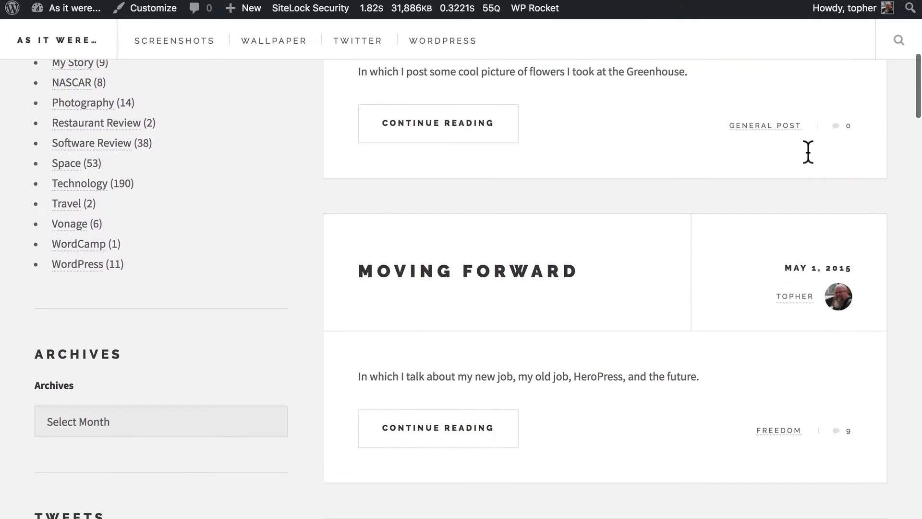
scroll(808, 151, "down", 1)
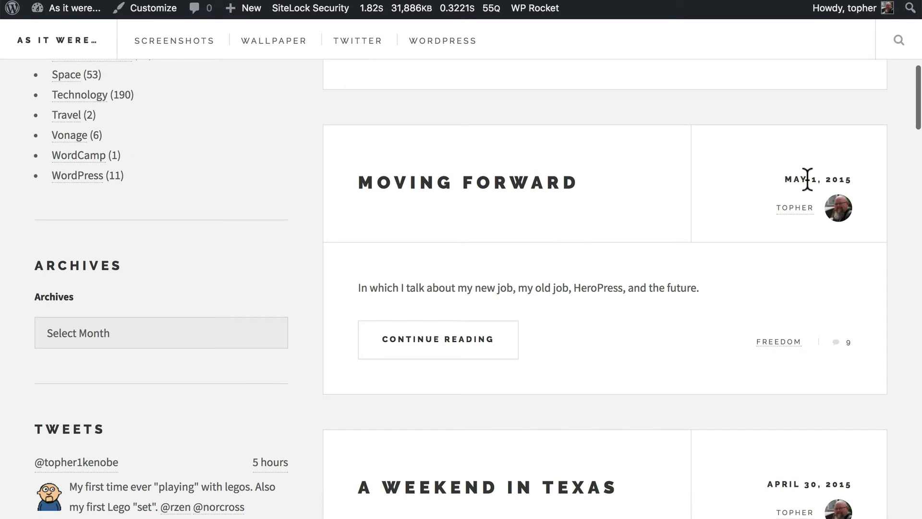
scroll(808, 177, "down", 1)
scroll(807, 178, "down", 3)
scroll(809, 181, "down", 2)
scroll(809, 185, "down", 1)
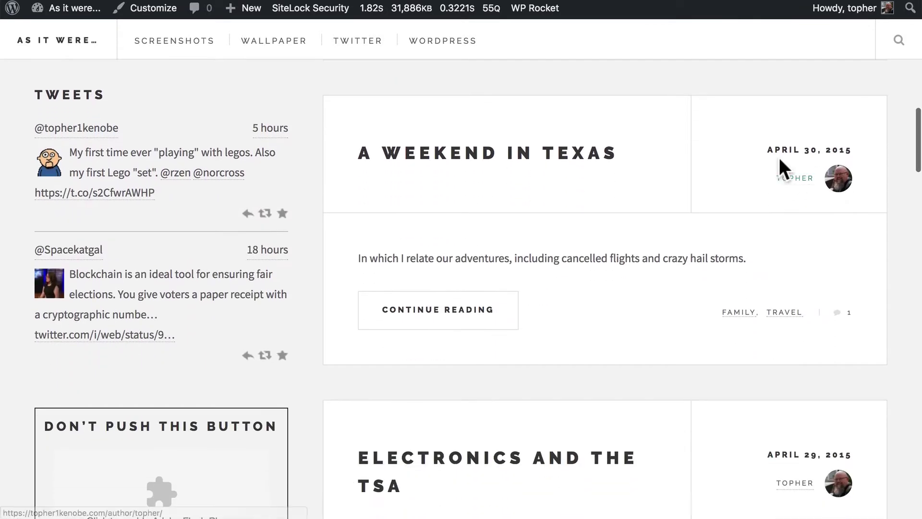
scroll(768, 154, "down", 1)
scroll(769, 154, "down", 3)
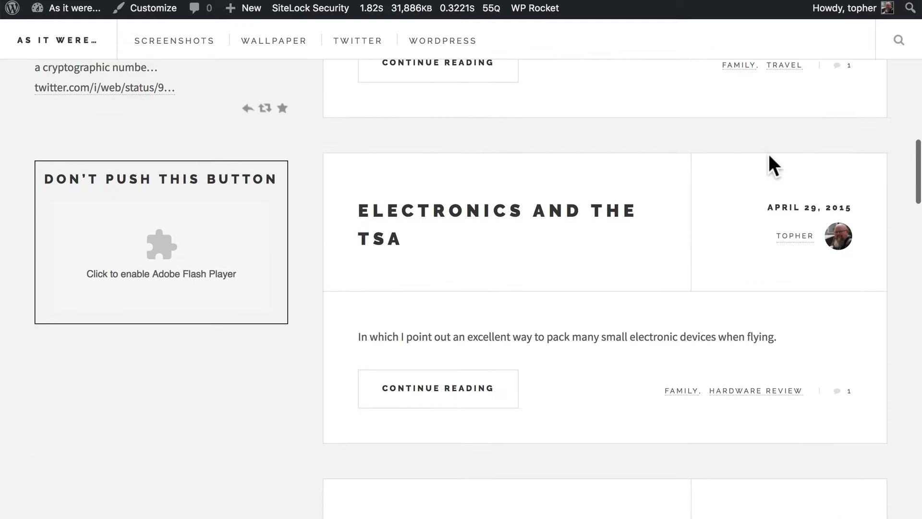
scroll(769, 156, "down", 1)
scroll(768, 155, "down", 2)
scroll(769, 156, "up", 2)
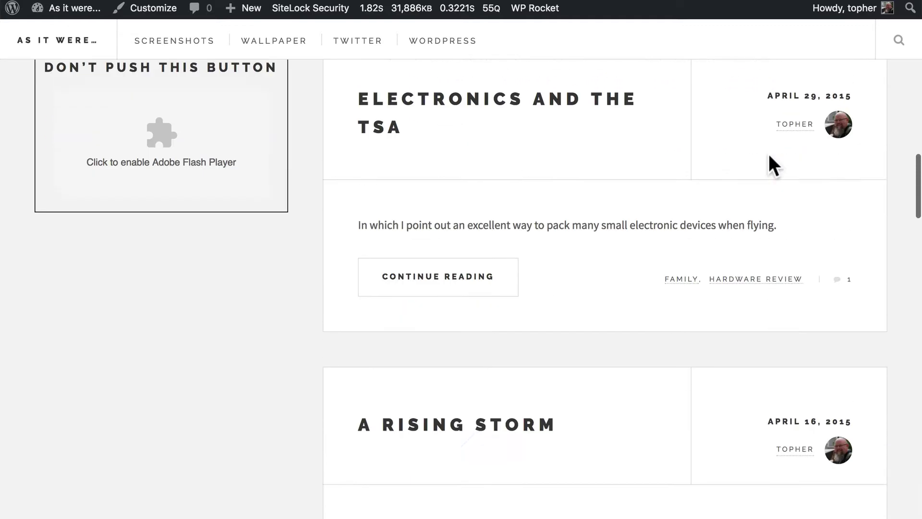
scroll(769, 155, "up", 5)
scroll(768, 154, "up", 5)
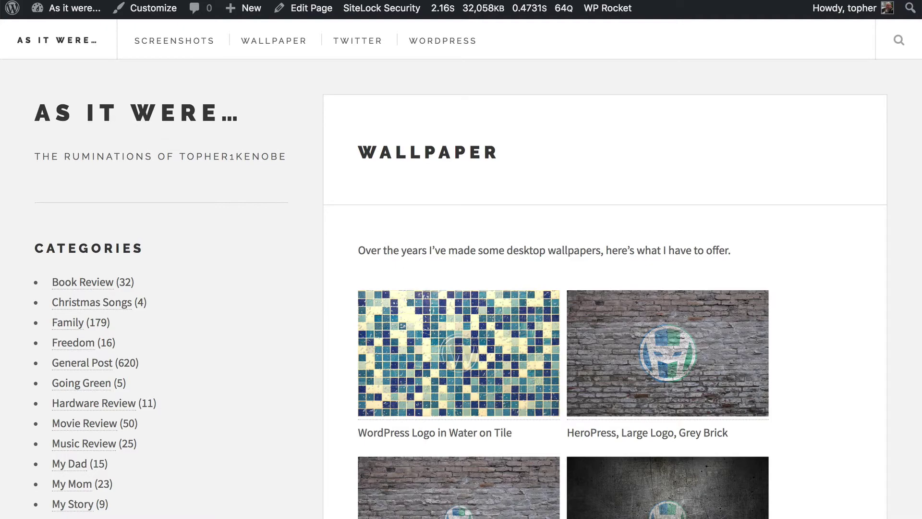
scroll(840, 325, "down", 5)
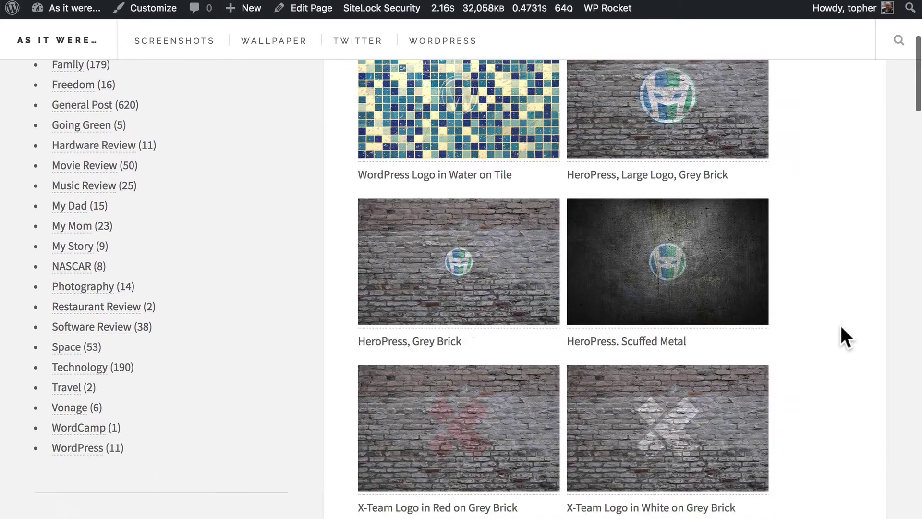
scroll(841, 326, "down", 3)
scroll(841, 326, "down", 3)
scroll(841, 326, "down", 2)
scroll(840, 327, "down", 3)
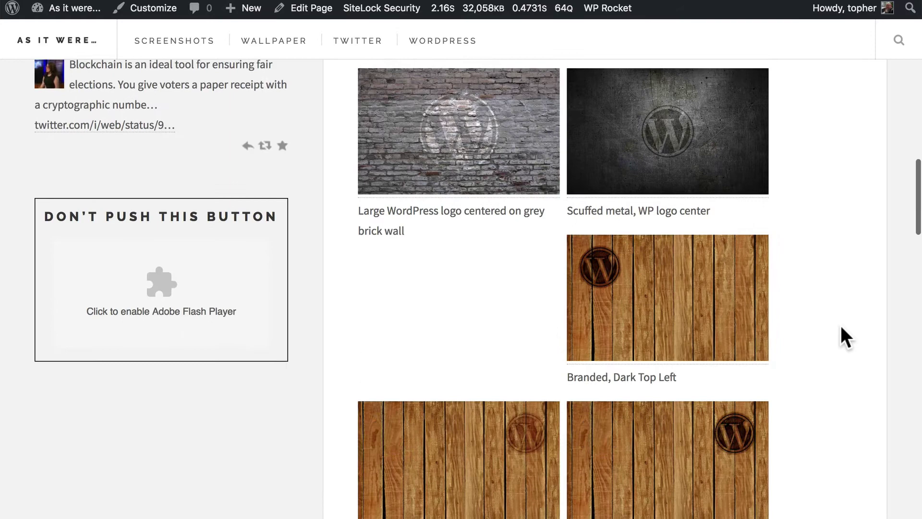
scroll(842, 336, "down", 3)
scroll(842, 336, "down", 2)
scroll(842, 336, "down", 3)
scroll(842, 336, "down", 4)
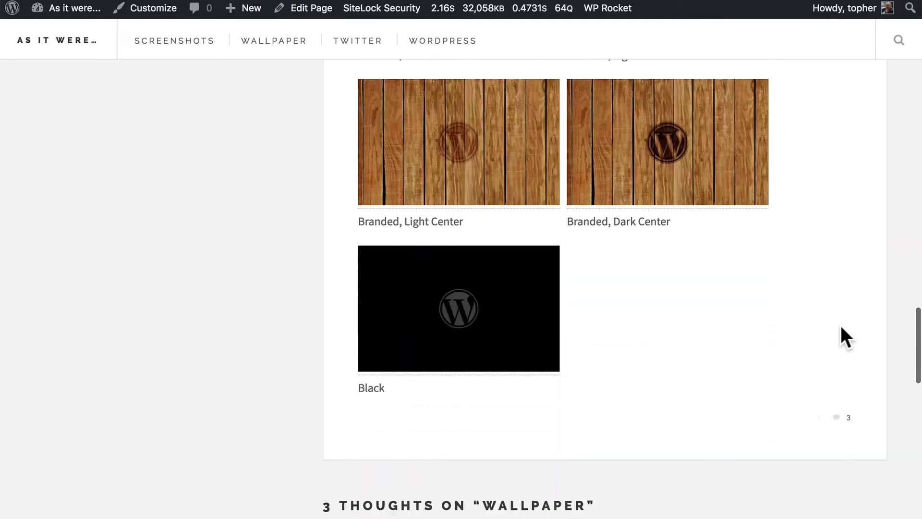
- Return to the top of the Wallpaper page after viewing its desktop wallpaper gallery
key("Home")
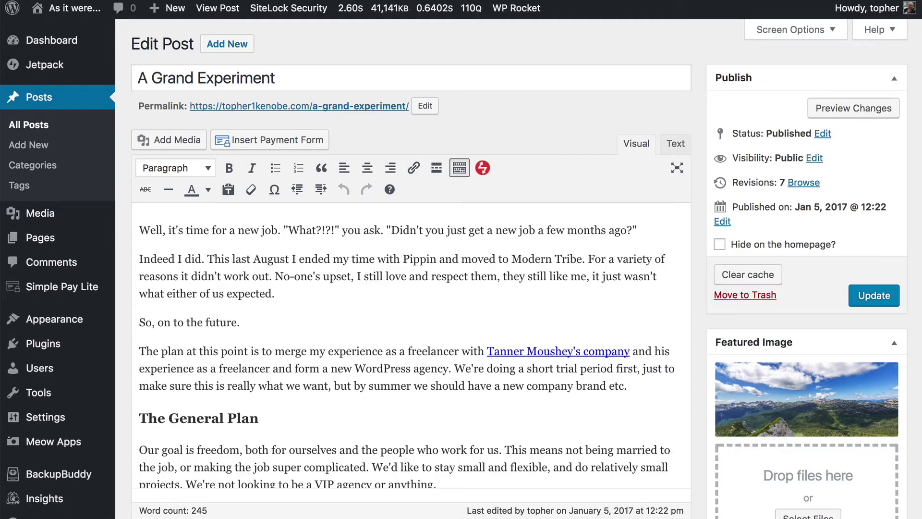
scroll(803, 332, "down", 1)
scroll(799, 341, "down", 5)
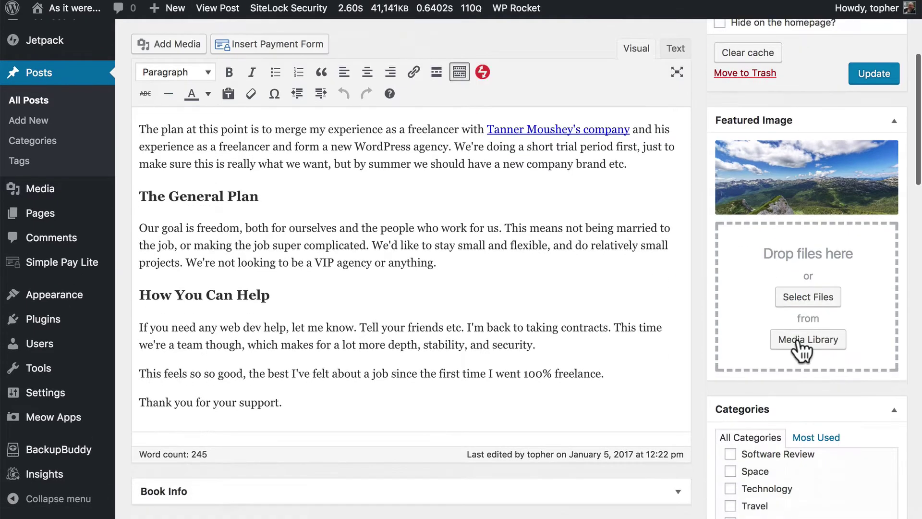
scroll(798, 350, "down", 5)
scroll(798, 350, "down", 3)
scroll(781, 420, "down", 1)
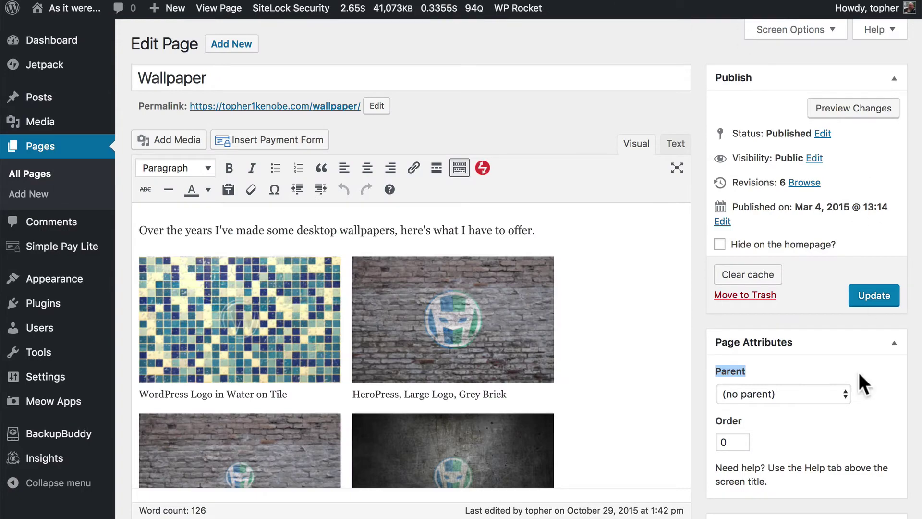
scroll(858, 370, "down", 3)
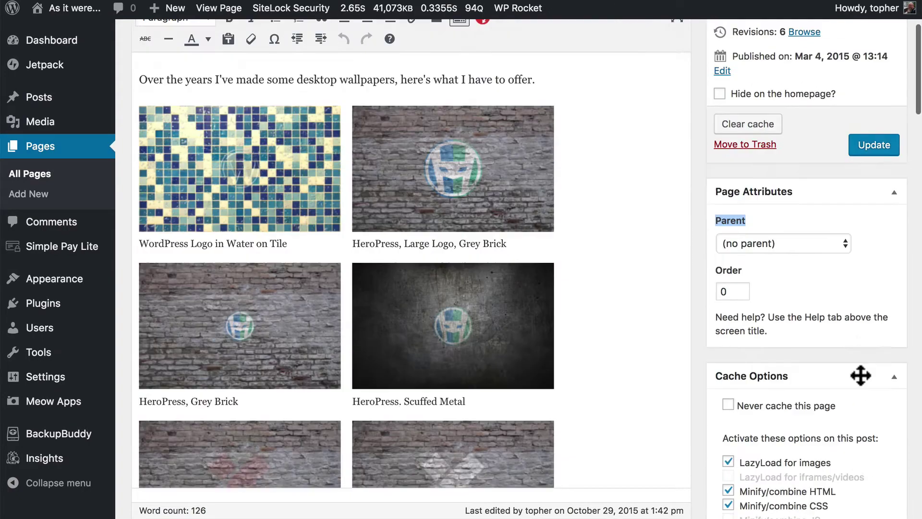
scroll(857, 370, "down", 4)
scroll(859, 373, "down", 3)
scroll(858, 371, "up", 3)
scroll(859, 372, "up", 4)
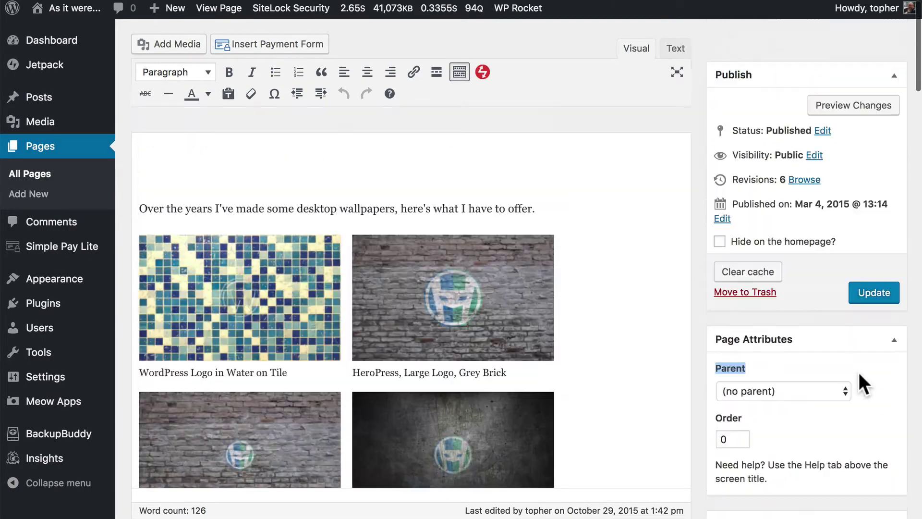
scroll(858, 371, "up", 2)
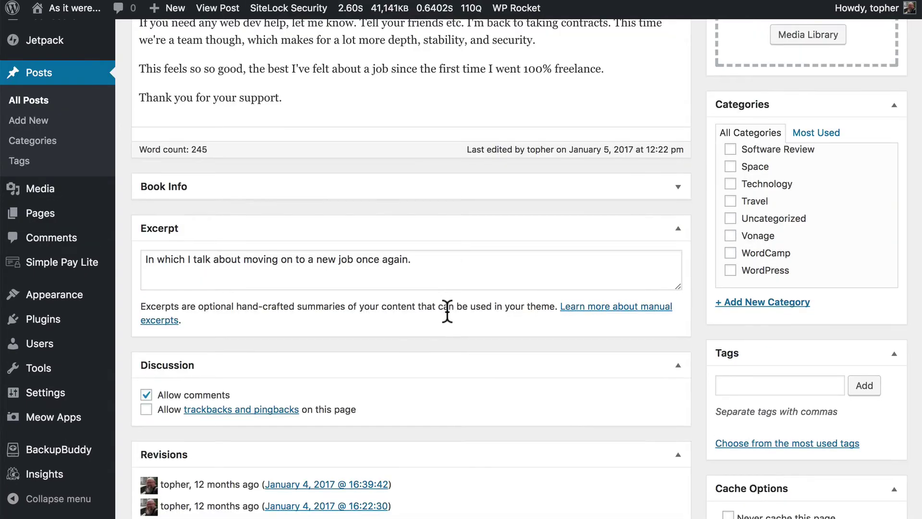
scroll(447, 311, "down", 3)
scroll(446, 317, "down", 1)
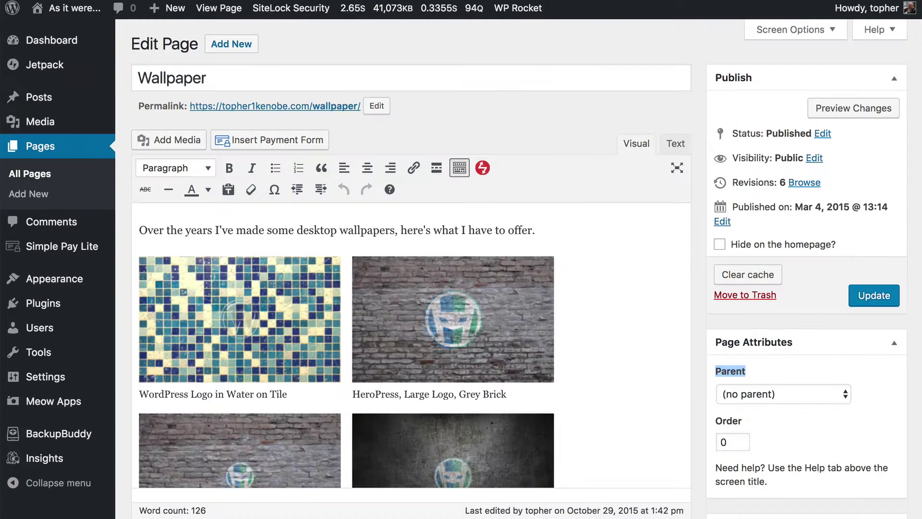
left_click(836, 444)
scroll(842, 446, "down", 5)
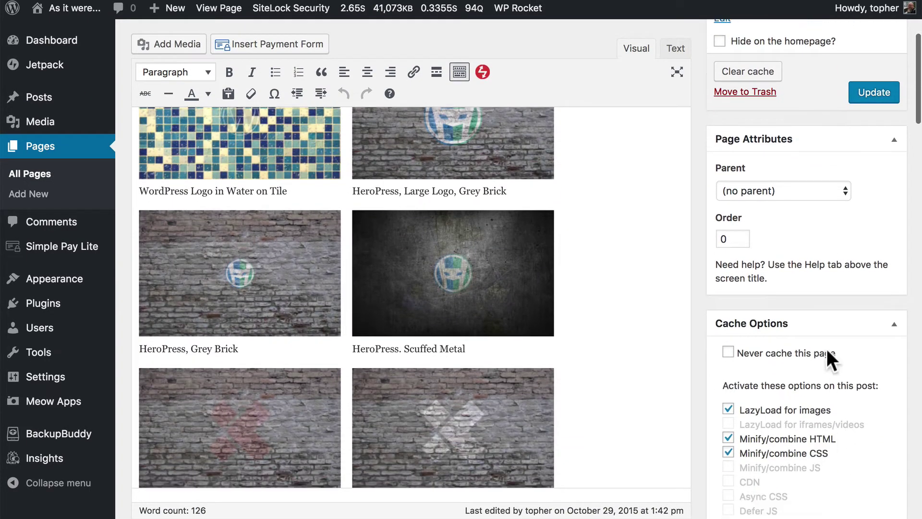
left_click(728, 238)
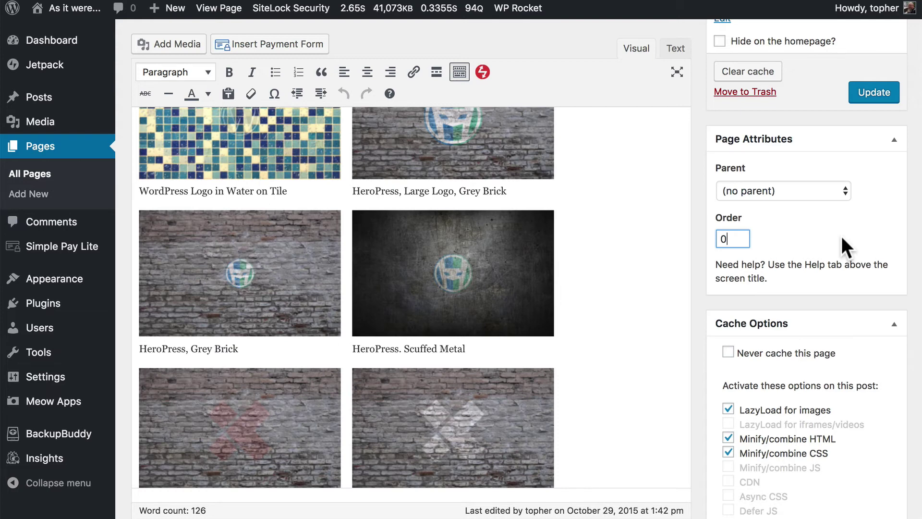
scroll(841, 234, "up", 2)
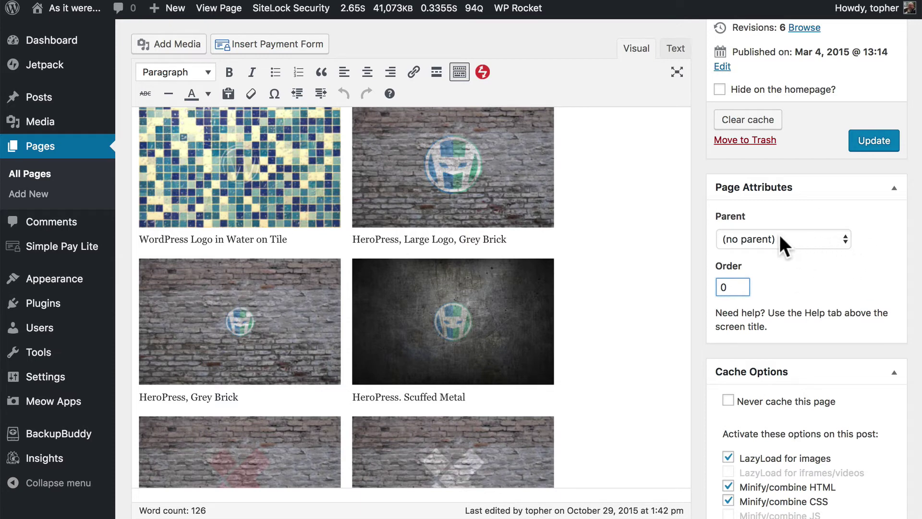
left_click(780, 259)
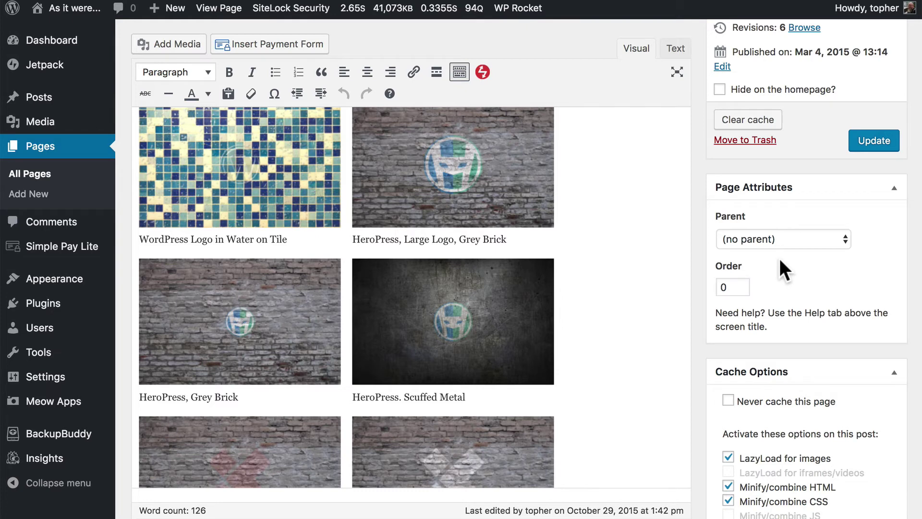